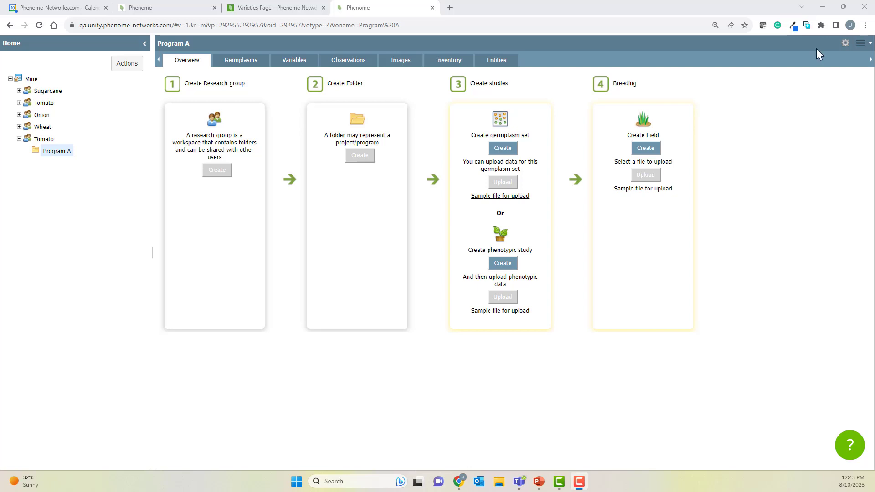
Step: Create a new germplasm set named "germplasm 2023" under Program A
click(128, 69)
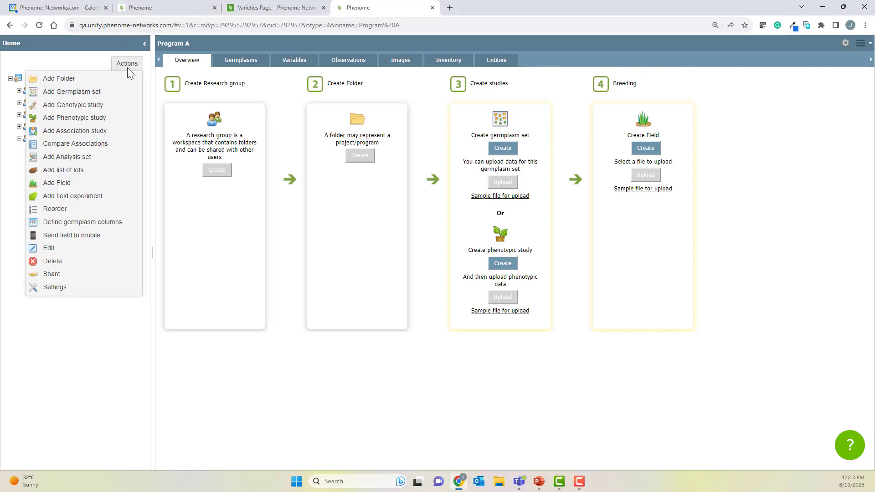
click(121, 92)
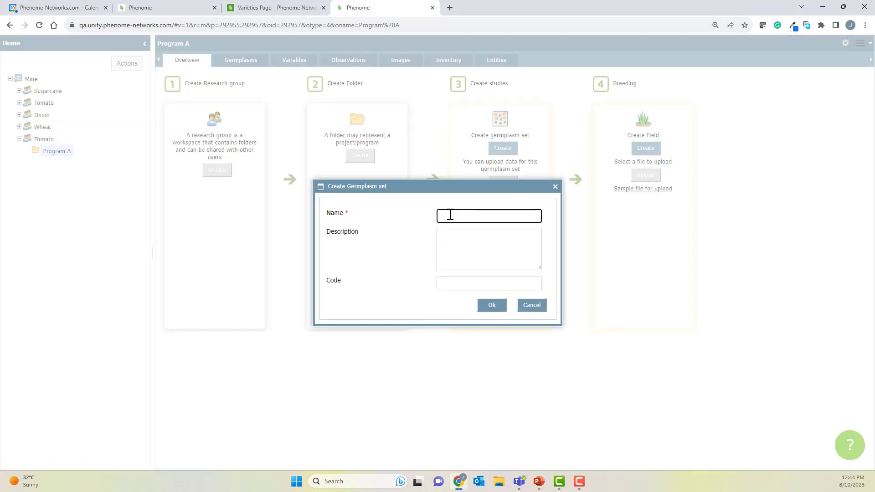
text(germplasm 2023)
click(491, 305)
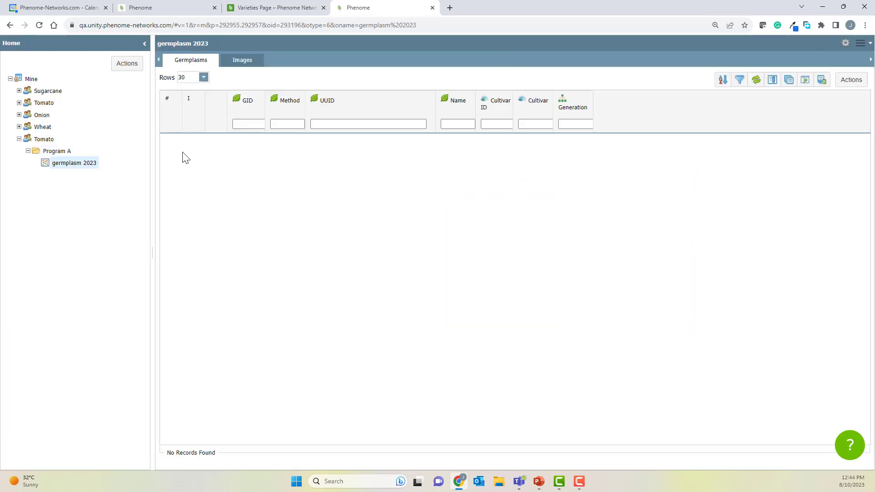
Step: Upload the file "upload germplasm 3" into the germplasm set using US/UK file format
click(121, 65)
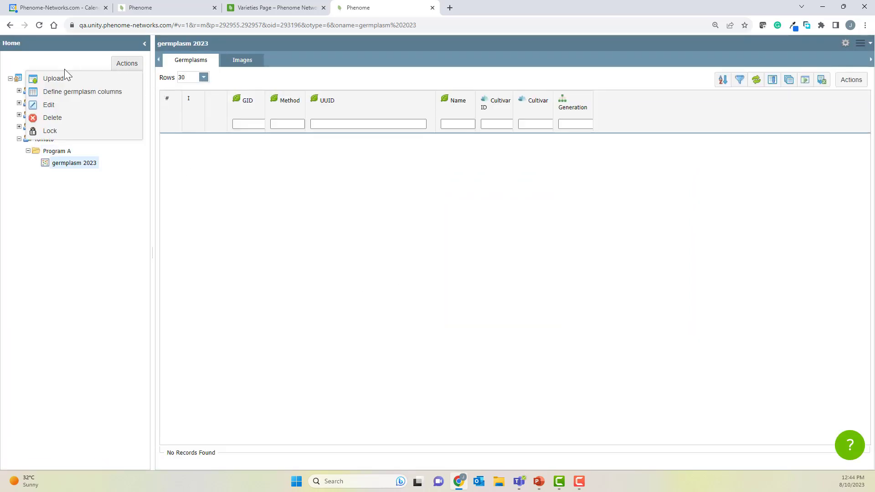
click(53, 78)
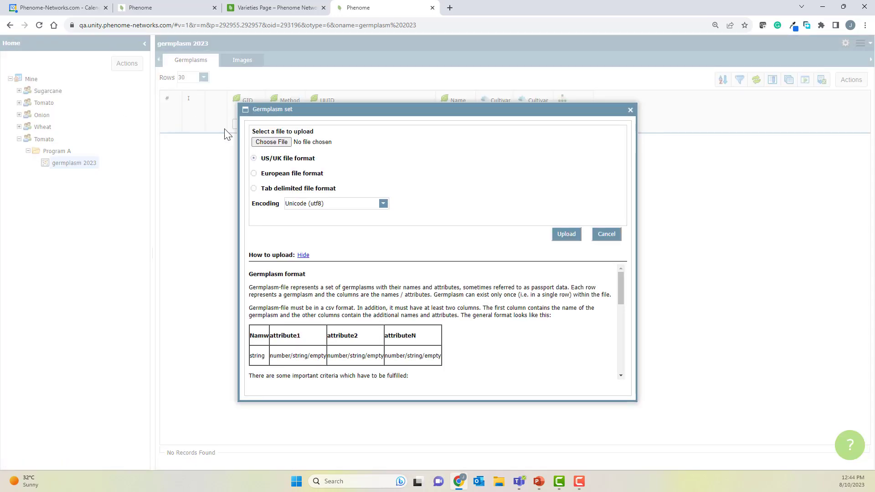
click(272, 141)
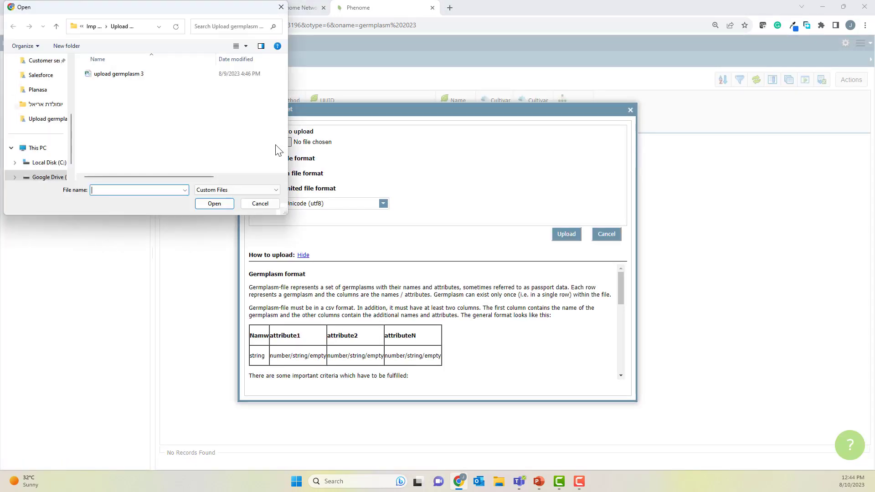
click(118, 75)
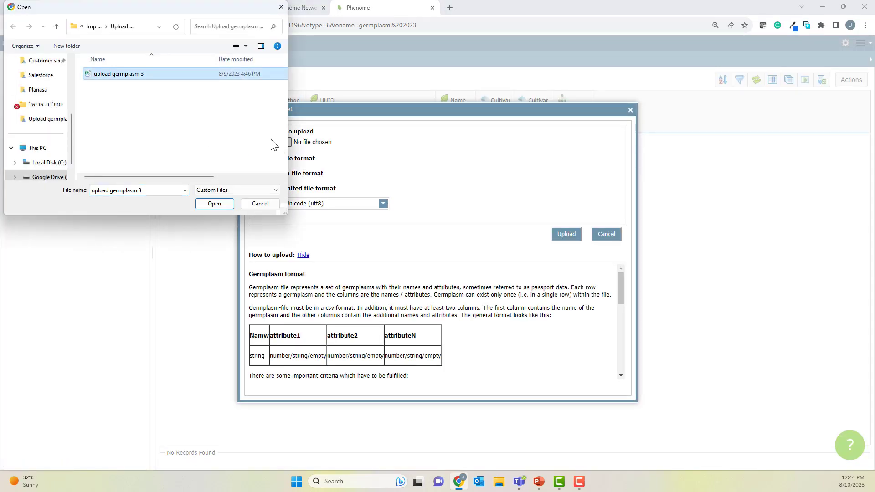
click(214, 203)
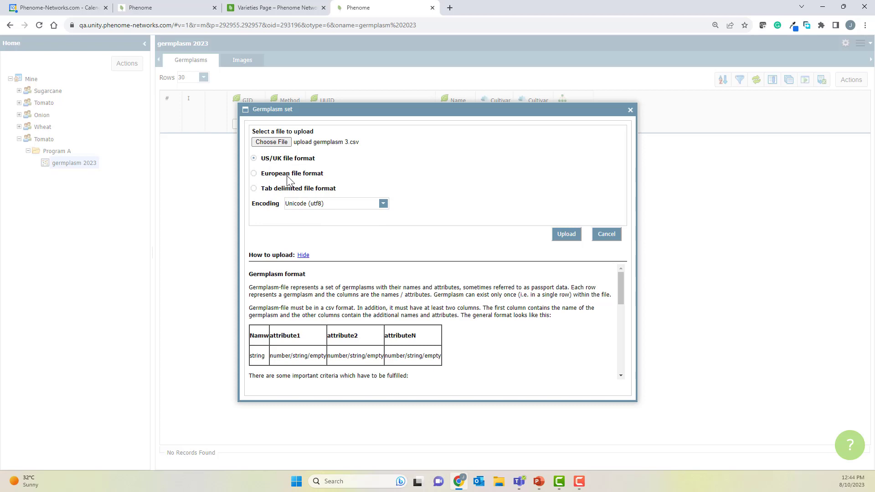
click(568, 237)
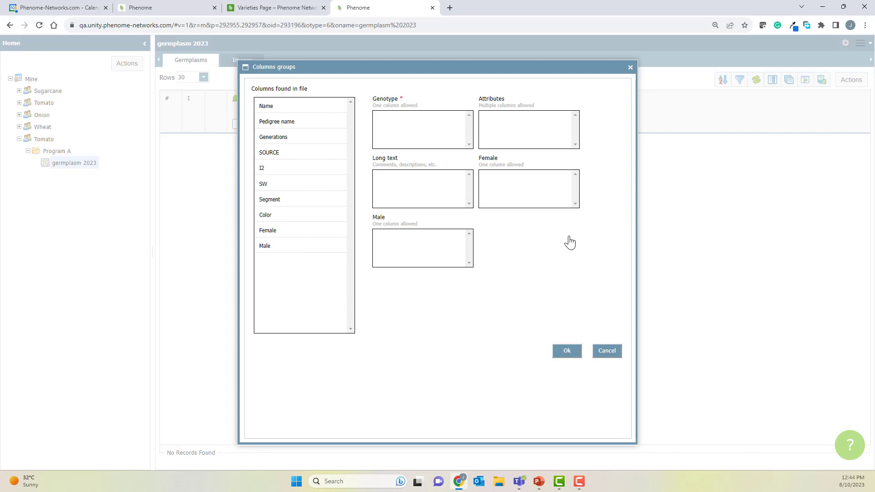
Step: Map the Name column to Genotype and the Generations through Color columns to Attributes
click(270, 106)
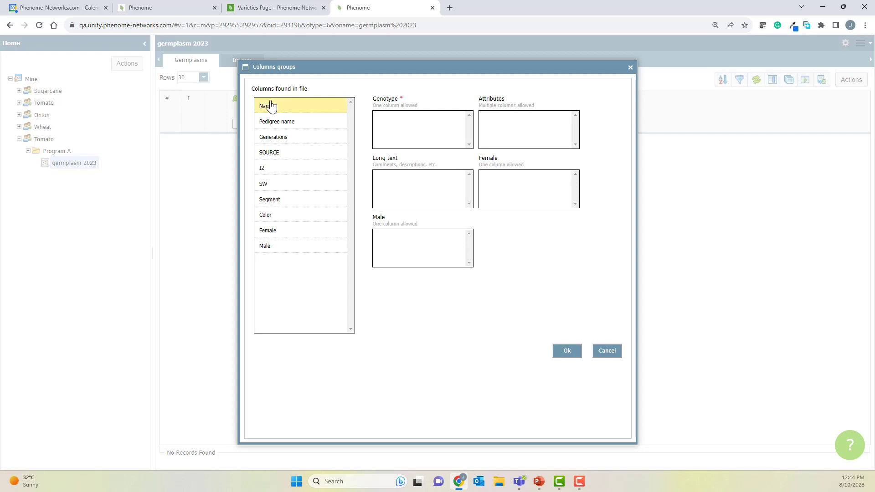
drag(270, 106, 396, 130)
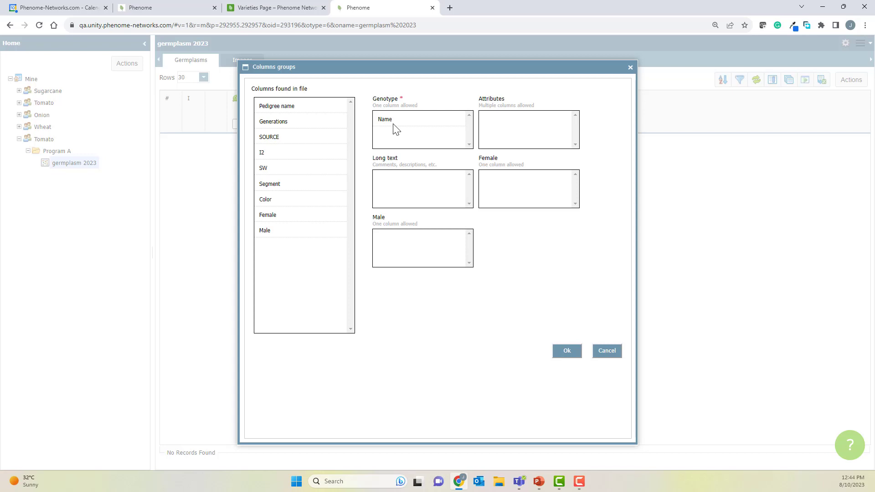
click(315, 125)
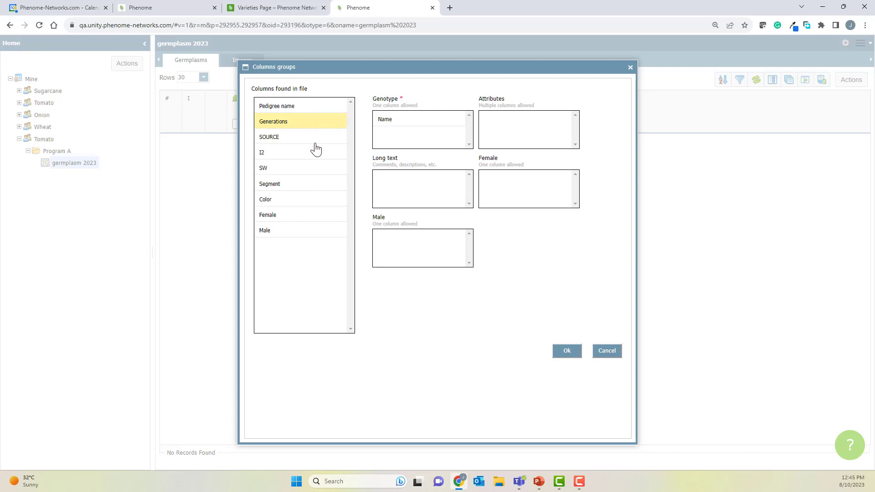
shift+click(301, 202)
drag(301, 206, 498, 130)
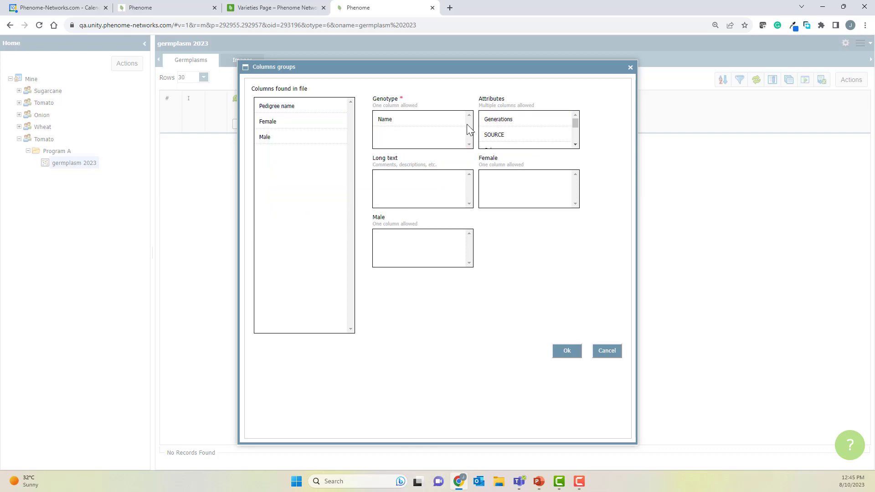
Step: Map Pedigree name to Long text, Female to Female and Male to Male, then confirm the upload
click(282, 110)
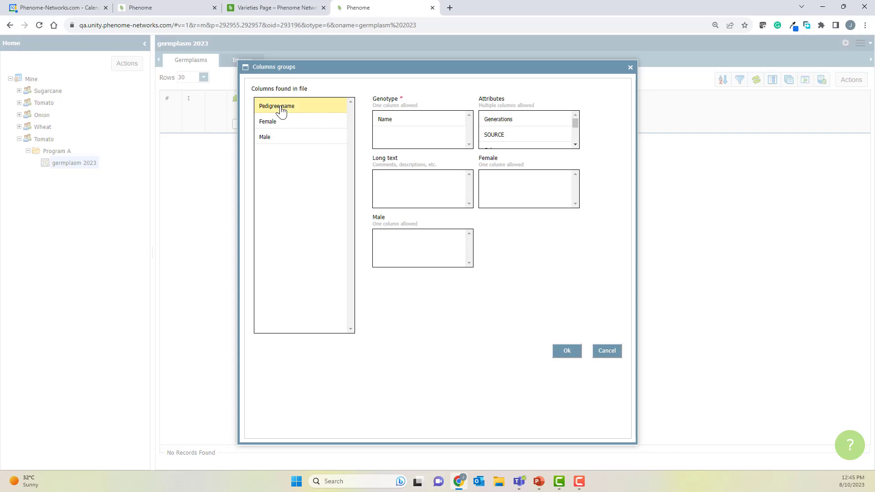
drag(282, 110, 388, 181)
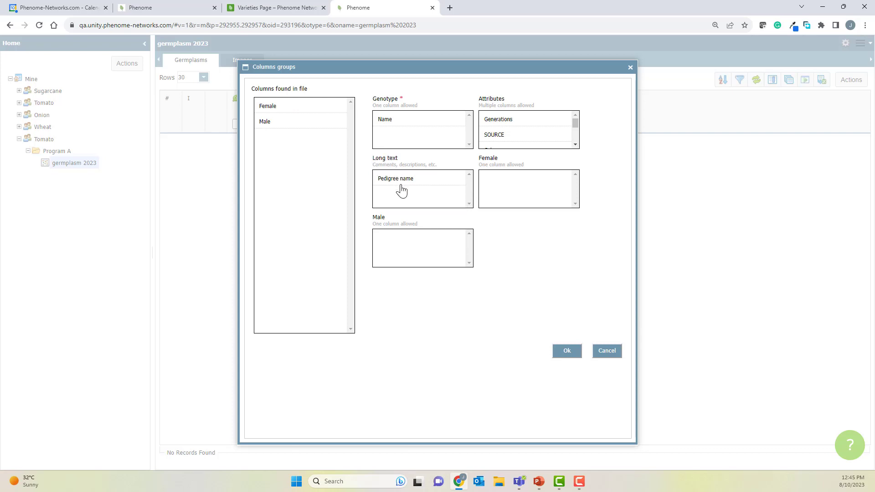
click(306, 111)
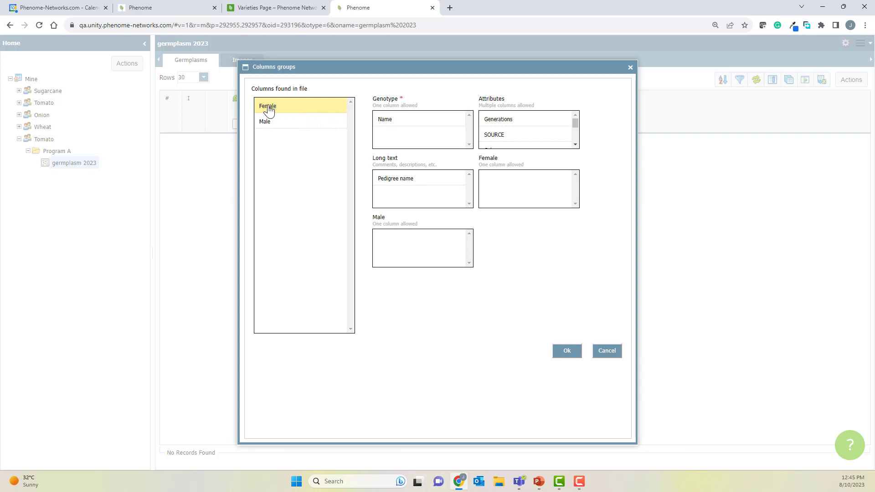
drag(269, 110, 508, 182)
drag(269, 114, 389, 248)
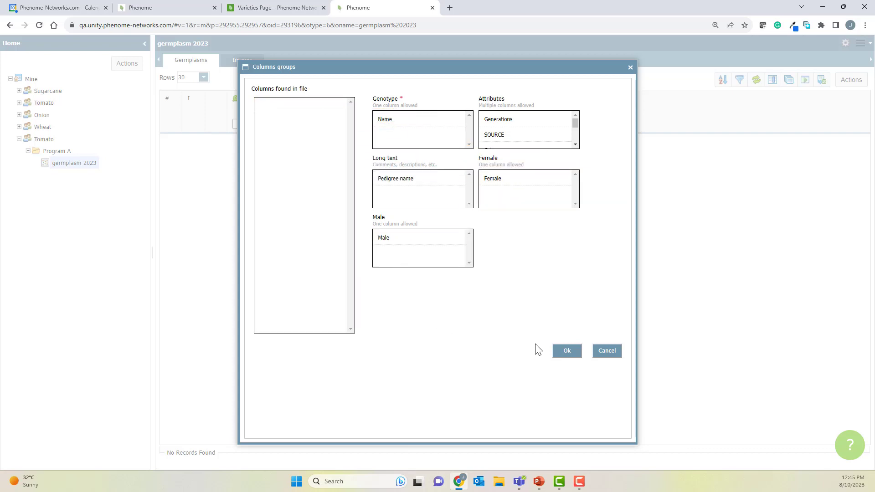
click(567, 351)
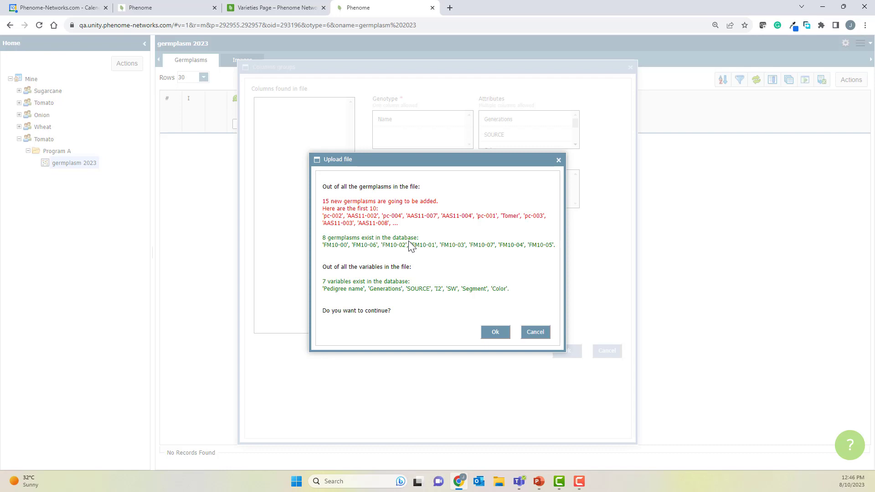
click(496, 333)
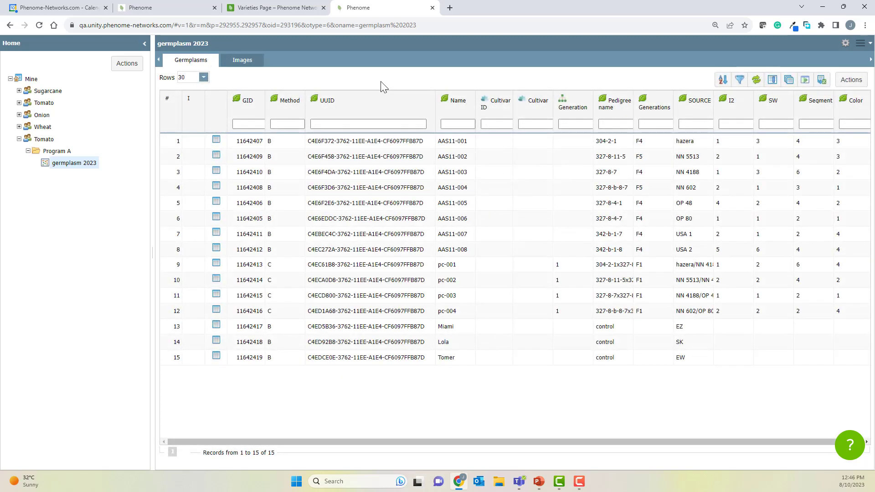
Step: Review the jobs list for the upload's status and scroll across the germplasm table
click(846, 44)
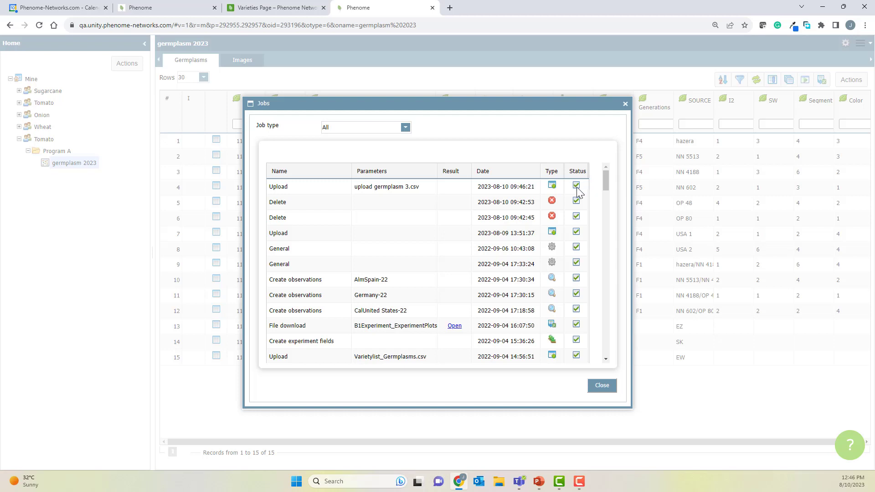
click(593, 386)
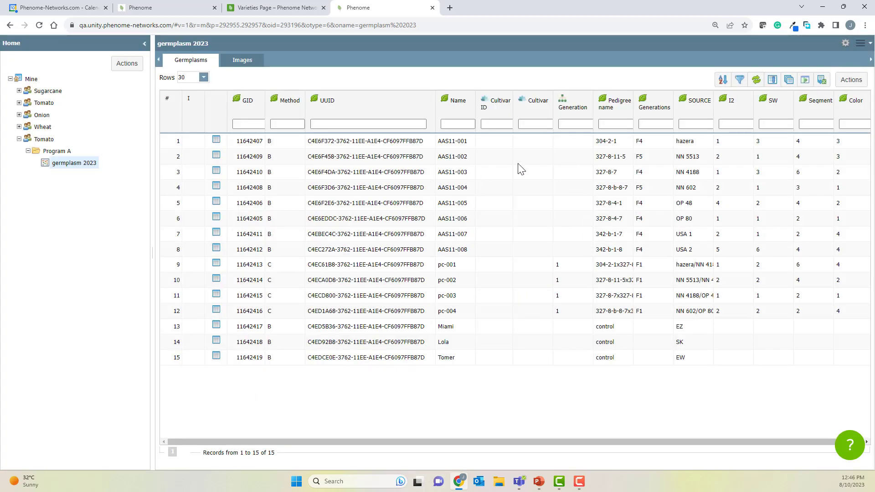
drag(691, 442, 735, 443)
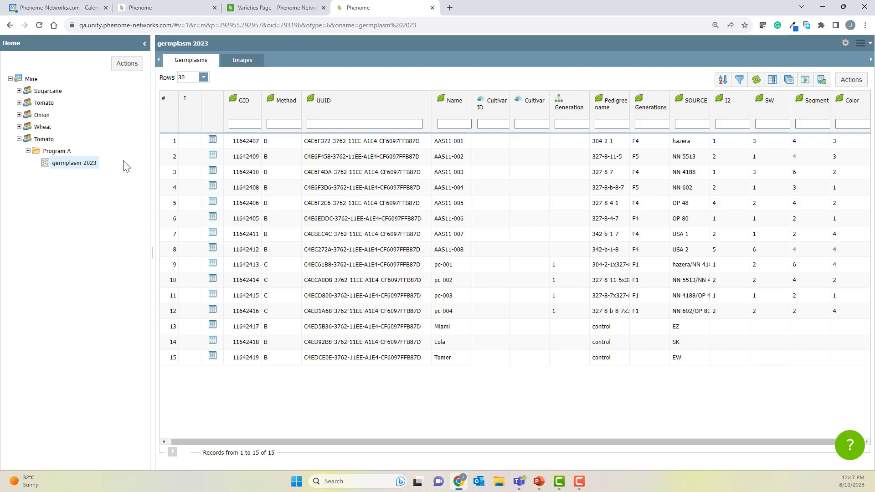
Step: Define germplasm columns by adding Pedigree name entries of type Female and Male
click(122, 67)
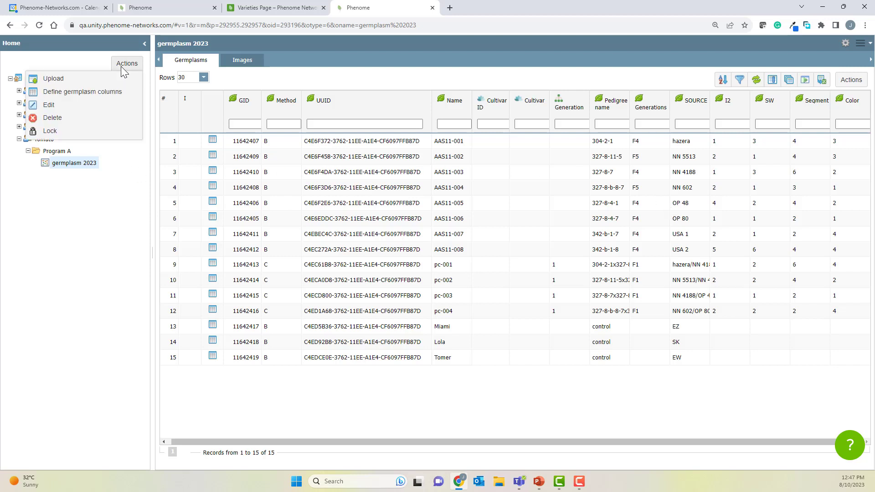
click(100, 91)
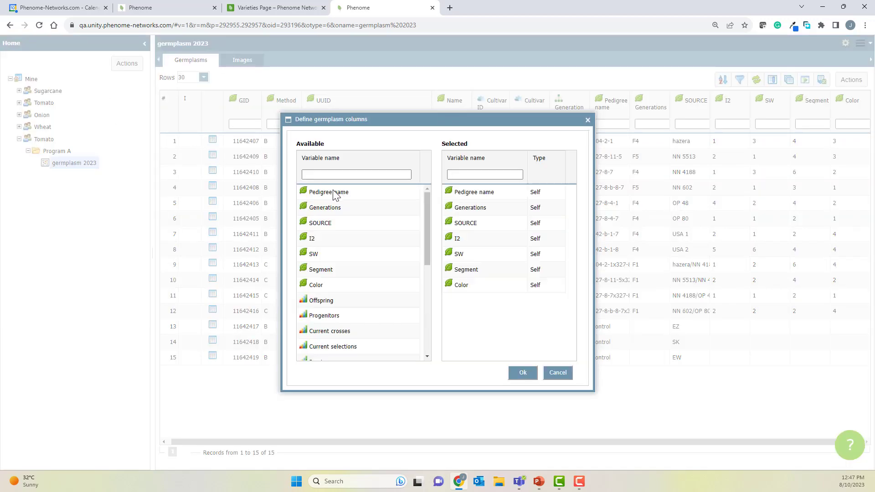
drag(335, 195, 483, 305)
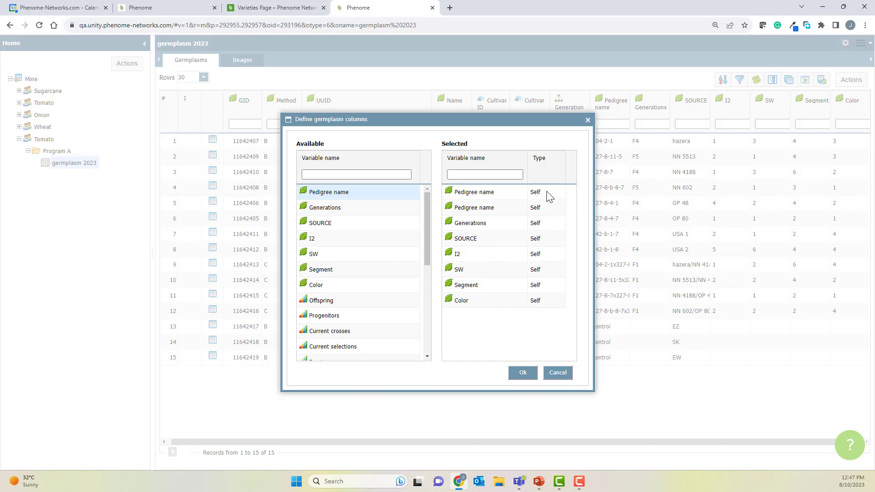
click(534, 193)
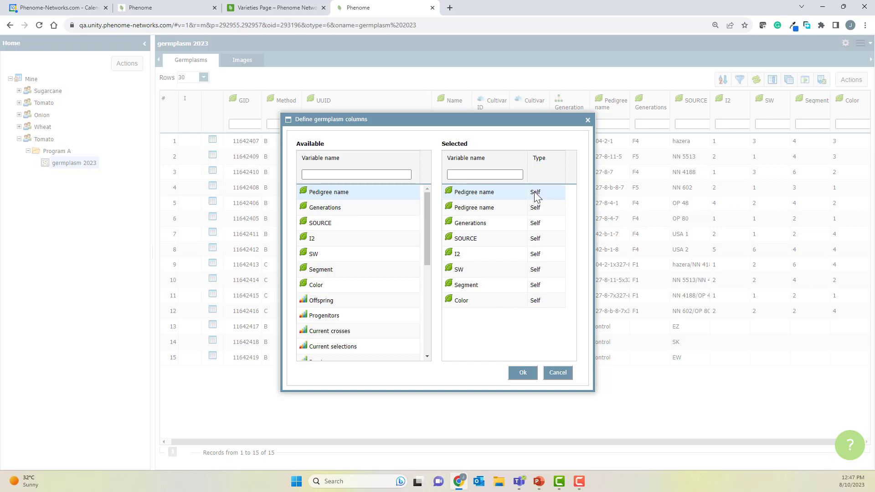
click(546, 212)
drag(381, 196, 531, 206)
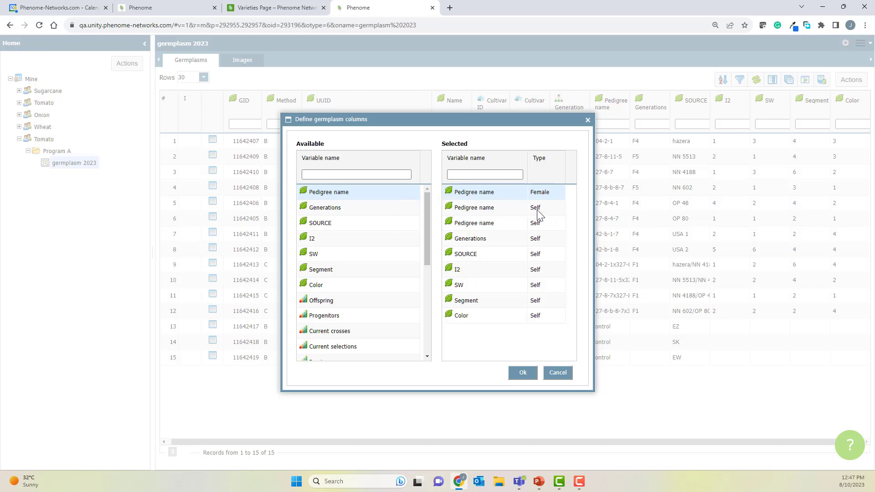
click(536, 211)
click(547, 236)
click(523, 372)
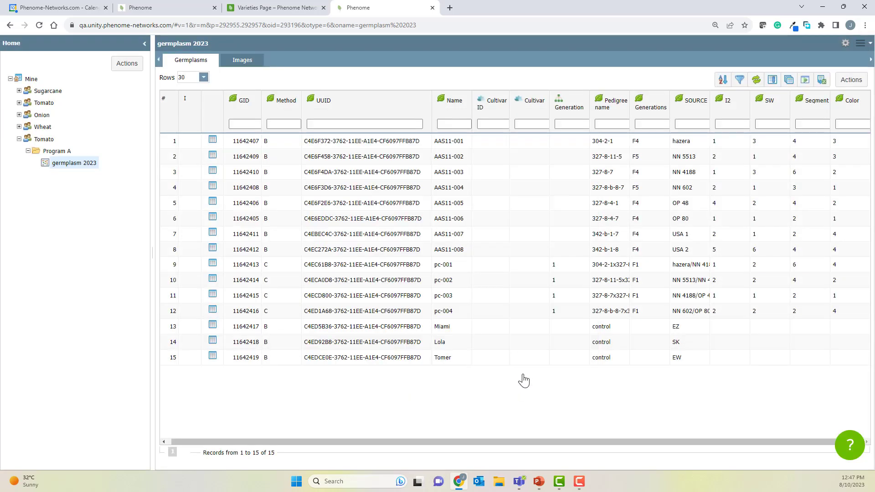
Step: Show only the Name, Pedigree name, attribute columns, and the female and male parent Name columns in the table
drag(456, 441, 613, 441)
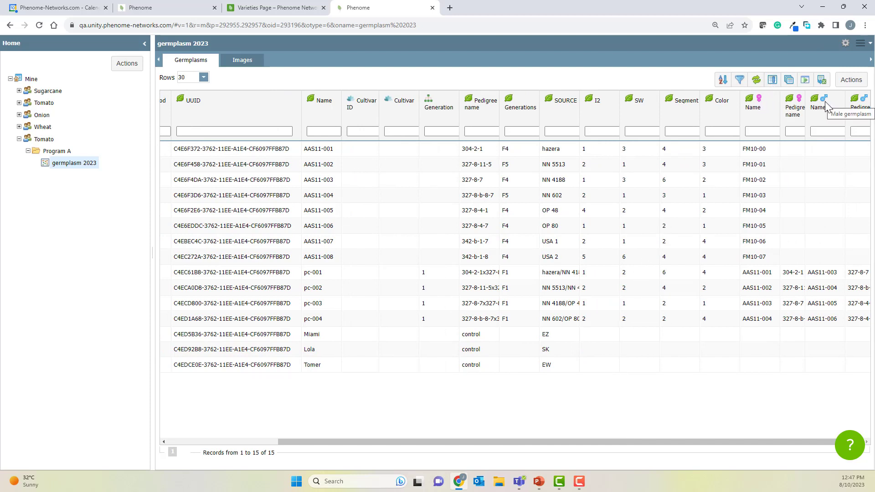
click(773, 80)
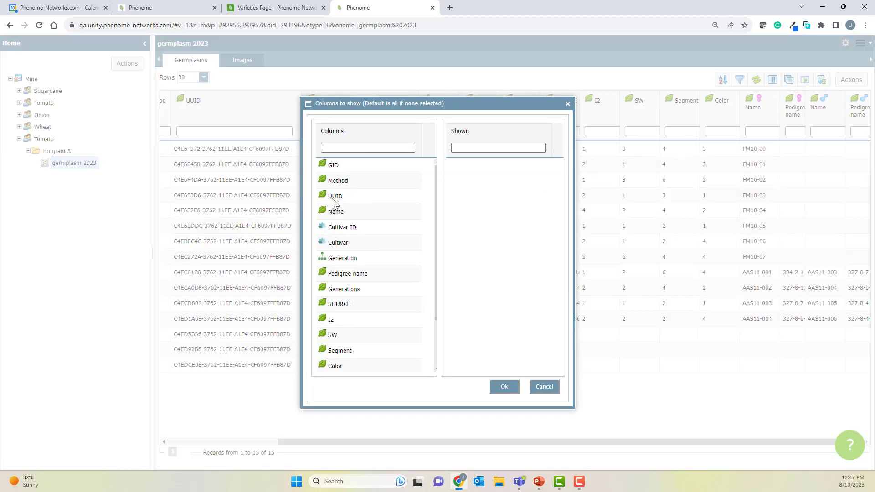
drag(335, 213, 469, 184)
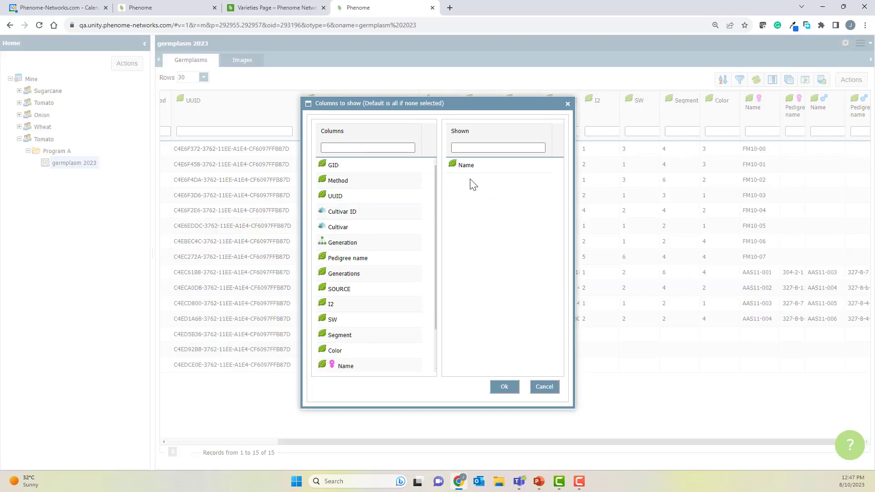
click(341, 257)
scroll(350, 314, down, 1)
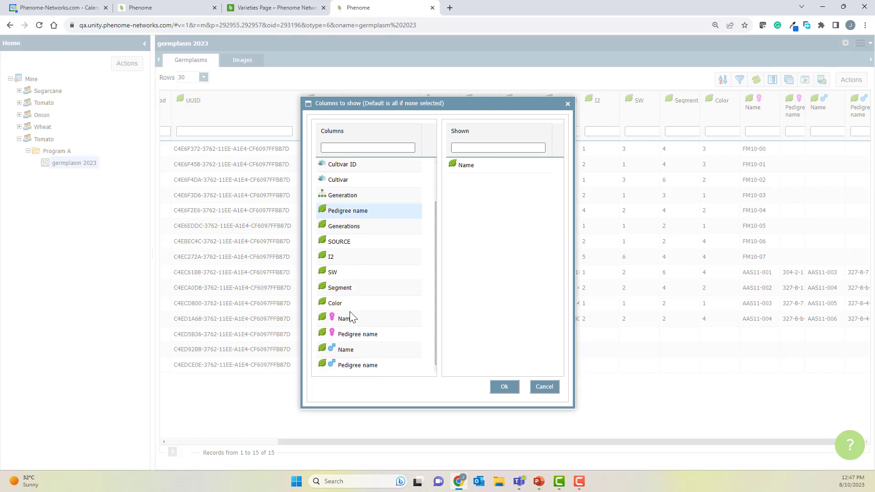
shift+click(344, 319)
drag(345, 319, 475, 263)
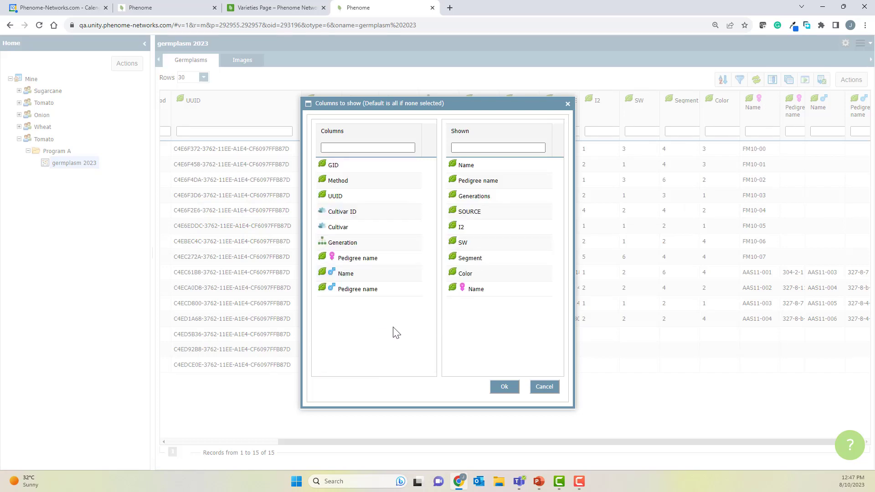
drag(344, 273, 486, 312)
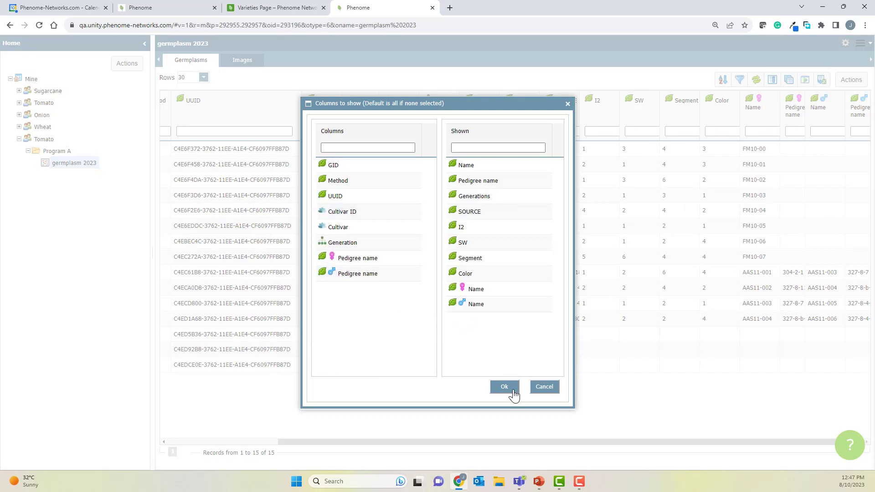
click(505, 387)
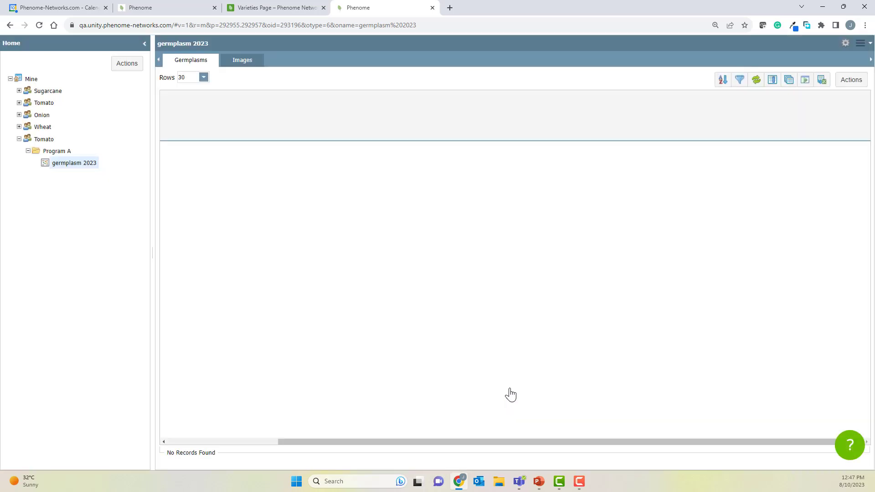